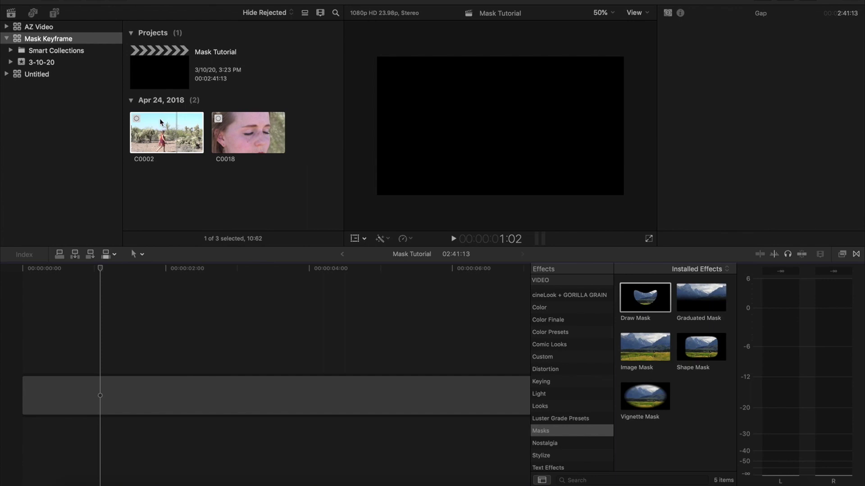
# - Select the desert walking clip C0002 in the browser
pyautogui.click(140, 133)
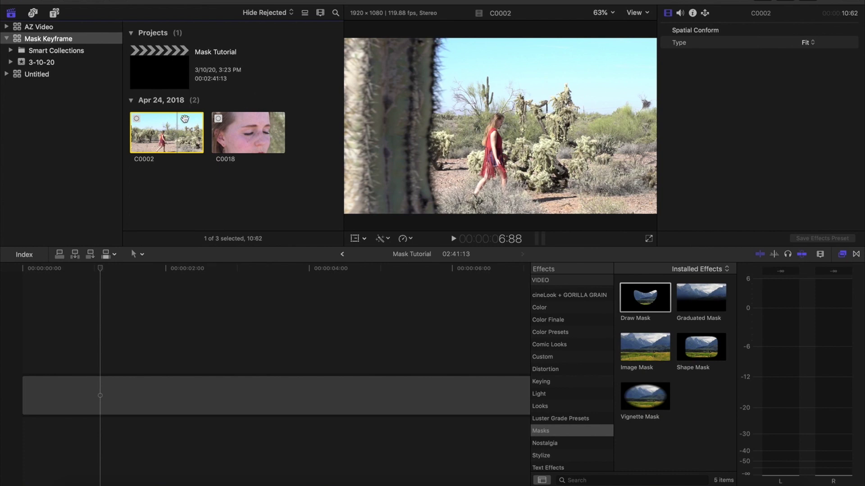
# - Append C0002 to the timeline and connect the face clip C0018 at the playhead
pyautogui.press('e')
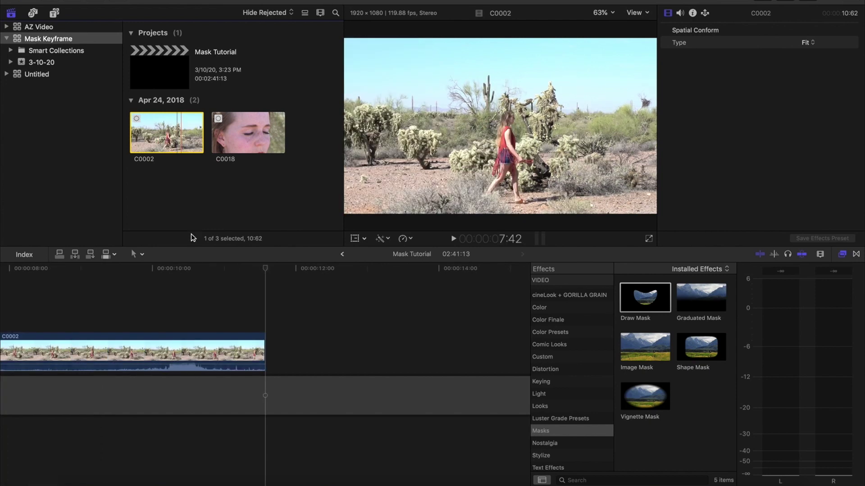
pyautogui.moveTo(158, 363); pyautogui.dragTo(158, 395)
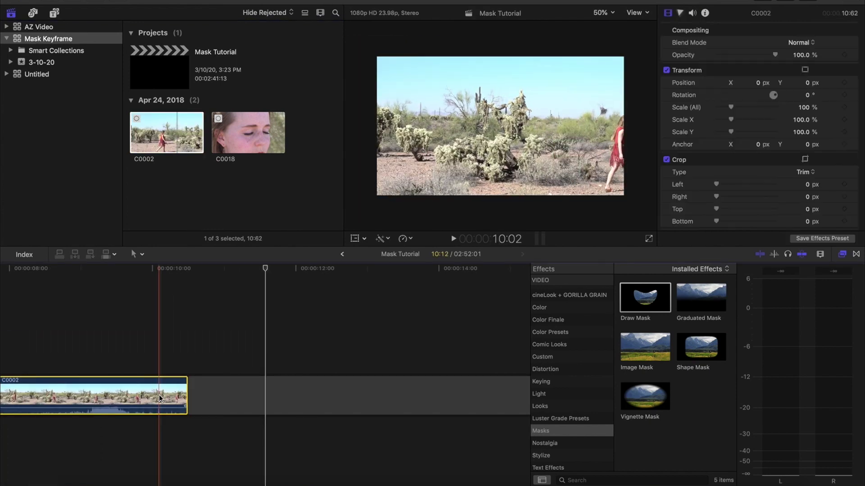
pyautogui.hotkey('shift', 'z')
pyautogui.press('q')
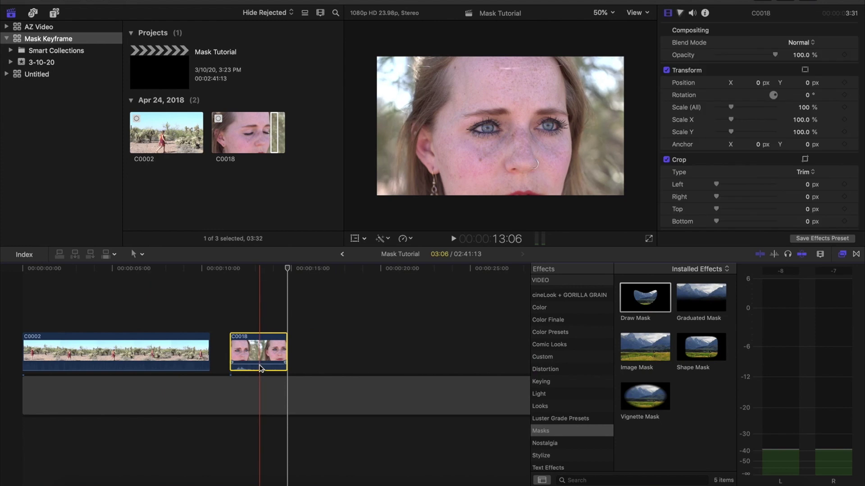
# - Apply Automatic Speed to C0018 and C0002, slowing both to 20%
pyautogui.click(403, 239)
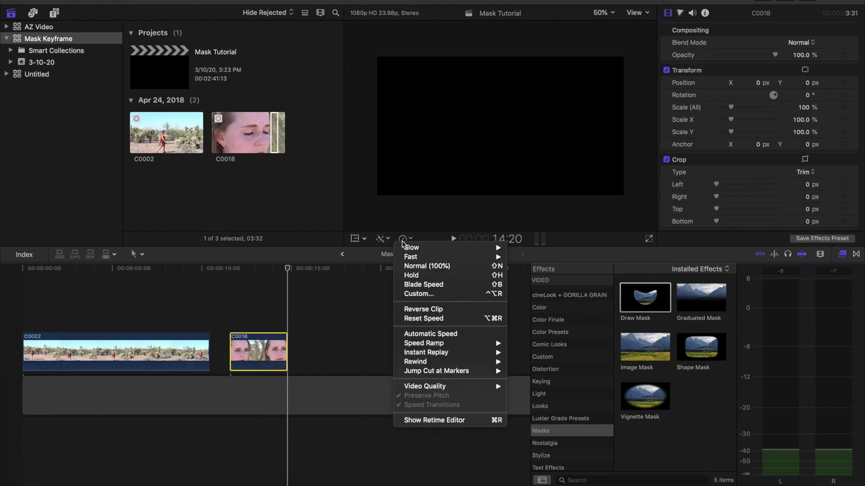
pyautogui.click(423, 334)
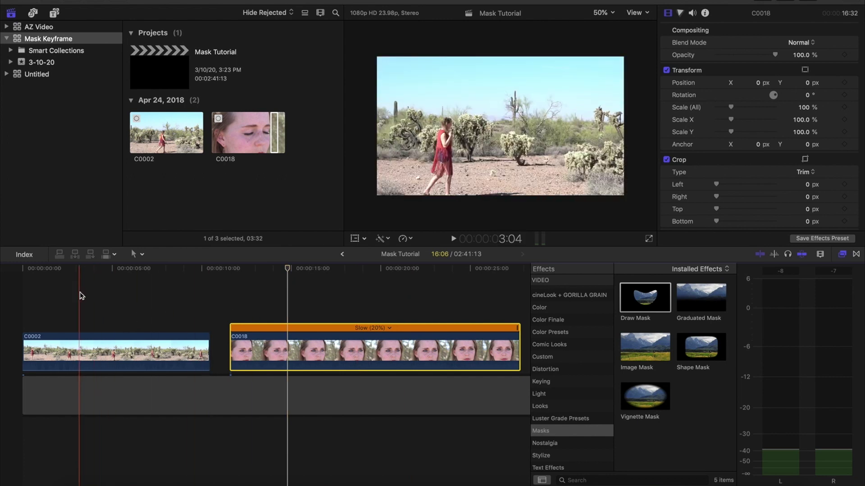
pyautogui.click(72, 353)
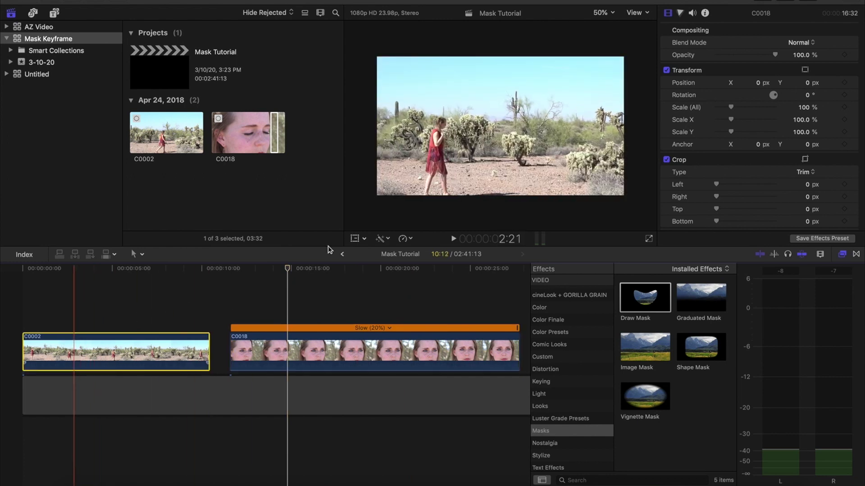
pyautogui.click(404, 240)
pyautogui.click(424, 334)
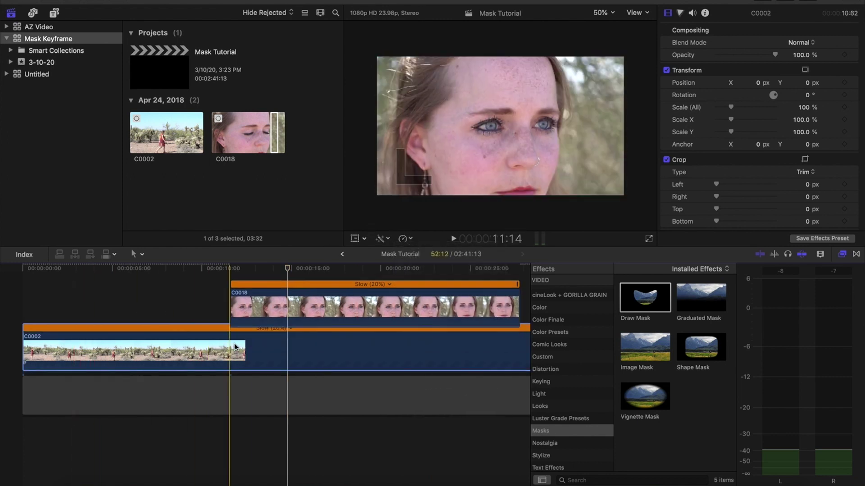
# - Move the face clip C0018 so it follows the desert clip
pyautogui.click(273, 299)
pyautogui.press('super+minus')
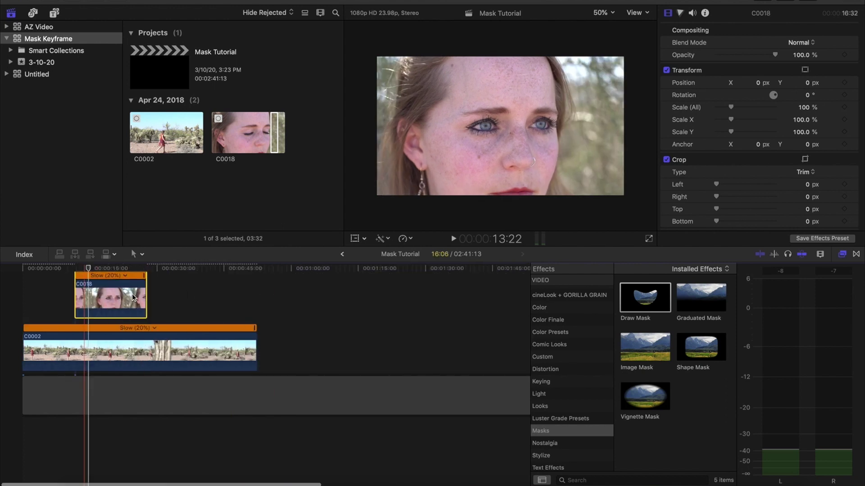
pyautogui.moveTo(134, 298); pyautogui.dragTo(347, 347)
# - Blade the desert clip at the chosen frame and delete the part before the cut
pyautogui.moveTo(77, 269); pyautogui.dragTo(113, 274)
pyautogui.press('super+b')
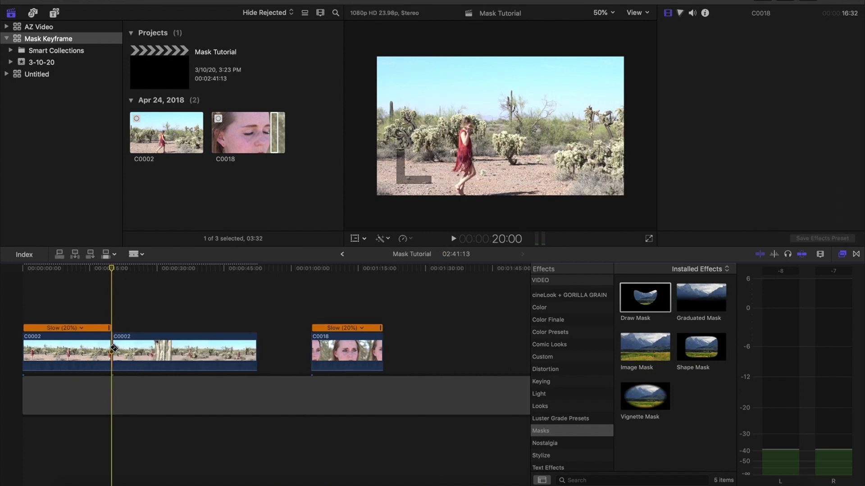
pyautogui.click(77, 351)
pyautogui.hotkey('shift', 'Delete')
# - Move the trimmed desert clip to the timeline start and return to the cactus frame
pyautogui.moveTo(145, 353); pyautogui.dragTo(56, 354)
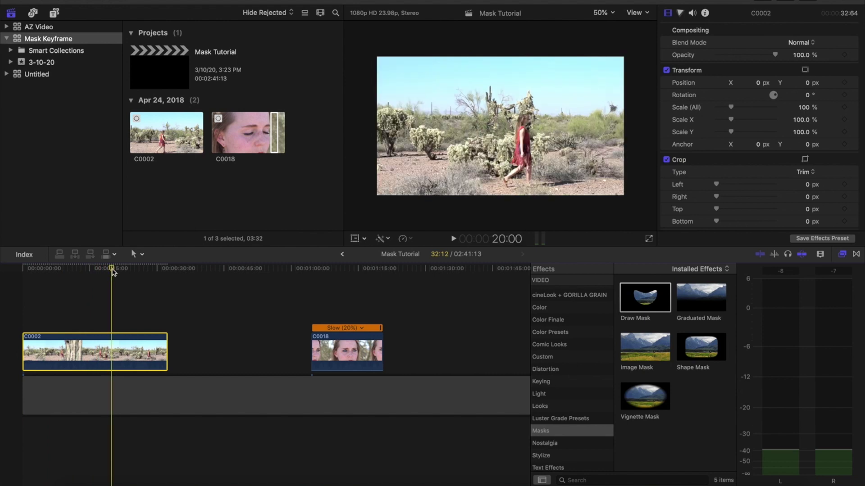
pyautogui.moveTo(112, 270); pyautogui.dragTo(84, 273)
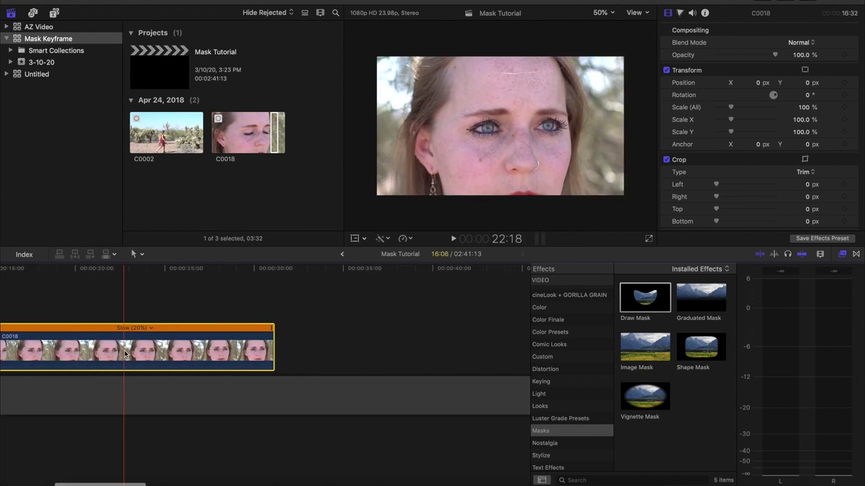
pyautogui.hscroll(-5, 124, 350)
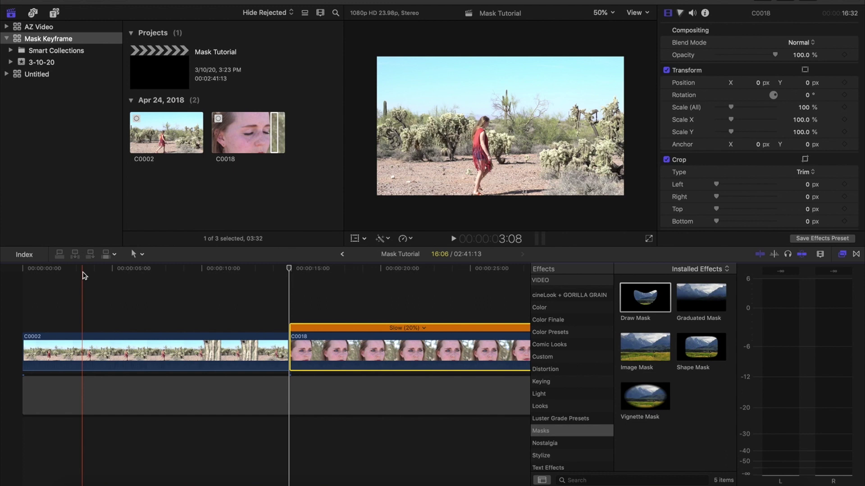
# - Split C0002's speed at the playhead and set the later section to Fast 2x
pyautogui.moveTo(82, 274); pyautogui.dragTo(154, 274)
pyautogui.click(151, 349)
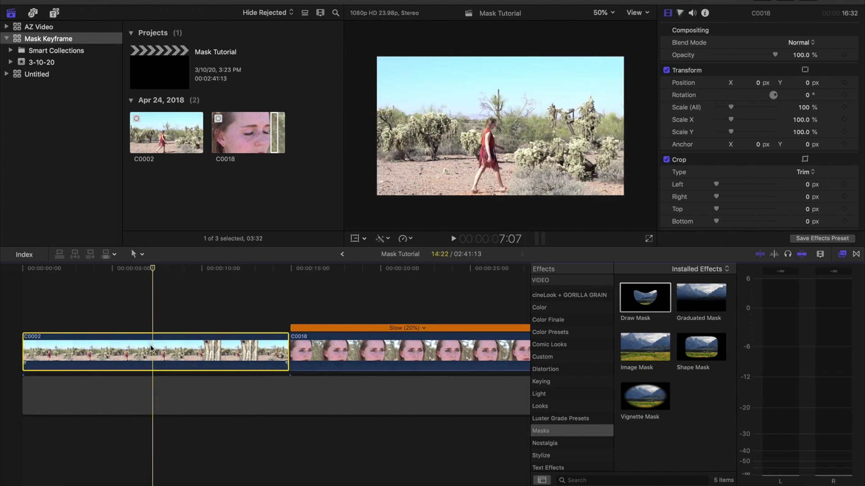
pyautogui.press('super+r')
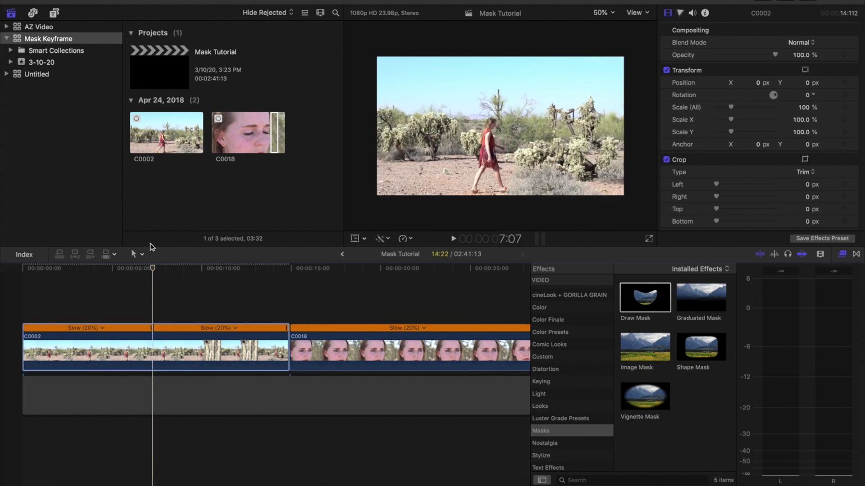
pyautogui.click(235, 330)
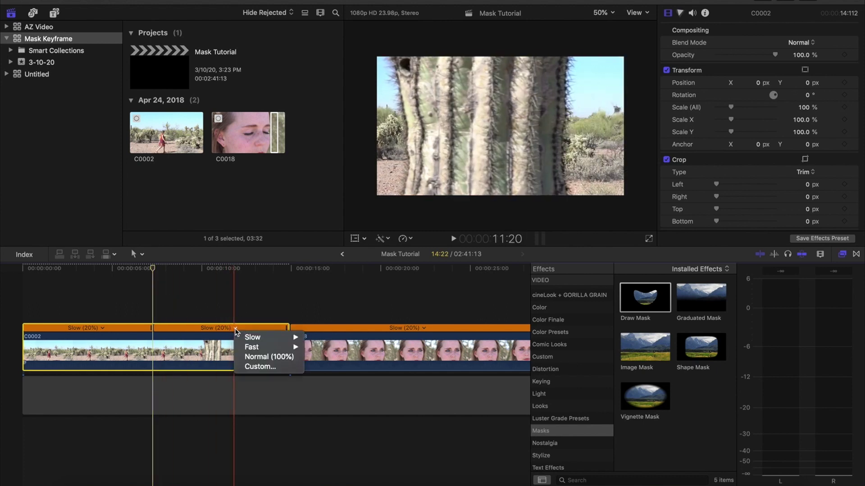
pyautogui.moveTo(275, 347)
pyautogui.click(316, 349)
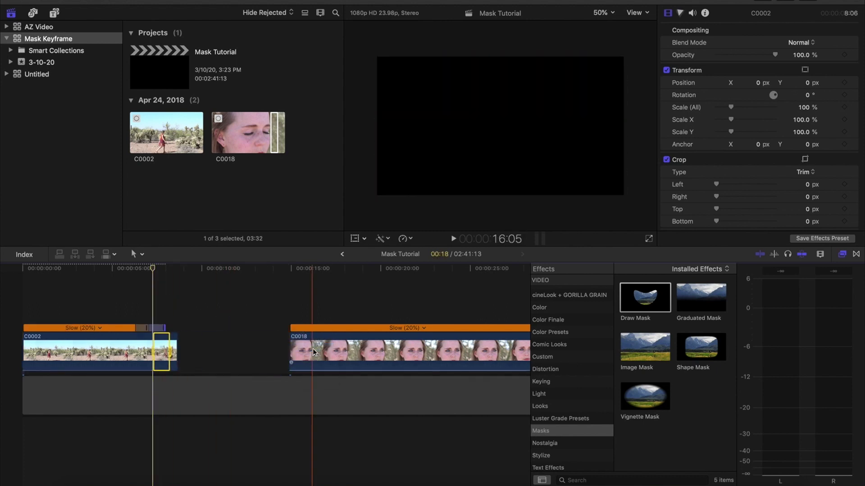
# - Split C0018's speed and return its opening section to Normal 100%
pyautogui.moveTo(293, 279); pyautogui.dragTo(444, 277)
pyautogui.click(458, 352)
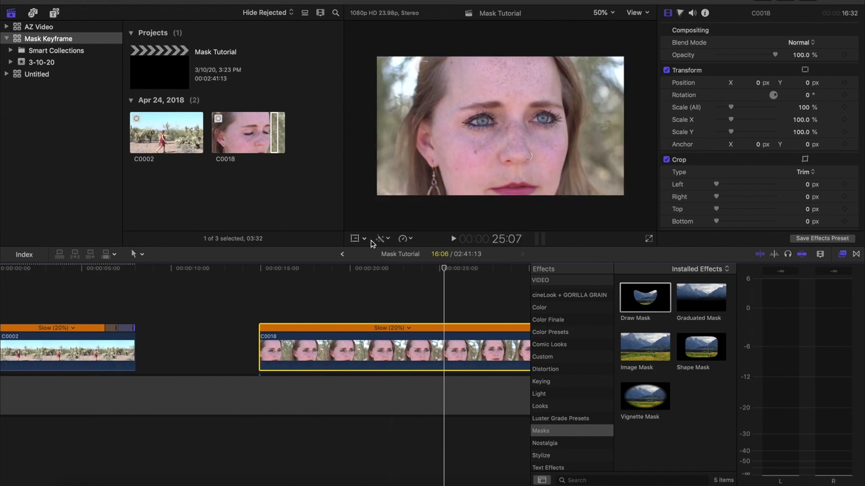
pyautogui.hotkey('shift', 'b')
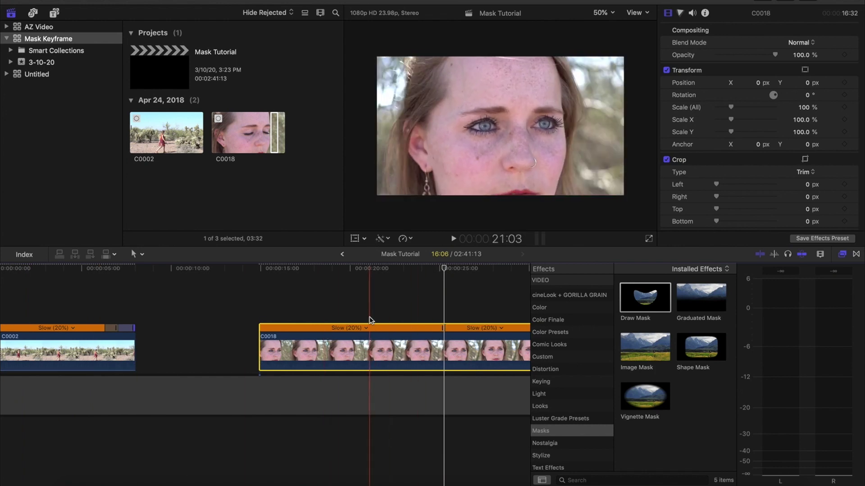
pyautogui.click(366, 328)
pyautogui.click(374, 357)
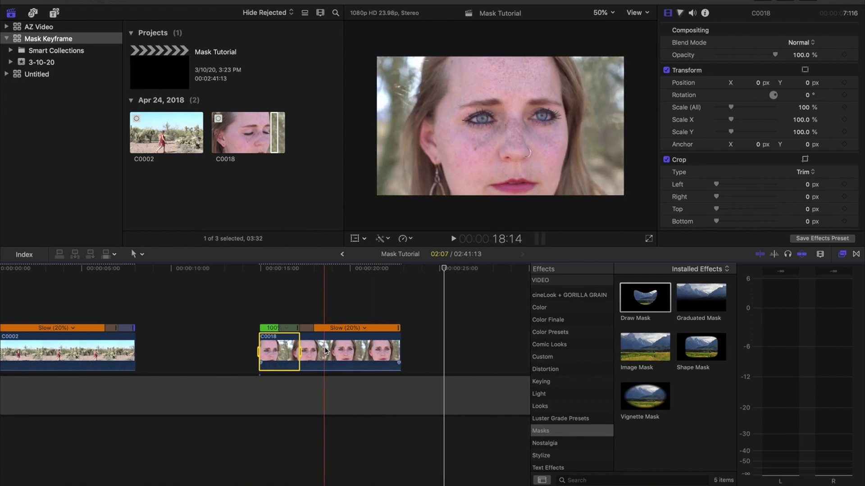
# - Slide C0018 left against C0002 and play back the edit from near the start
pyautogui.moveTo(326, 350); pyautogui.dragTo(204, 352)
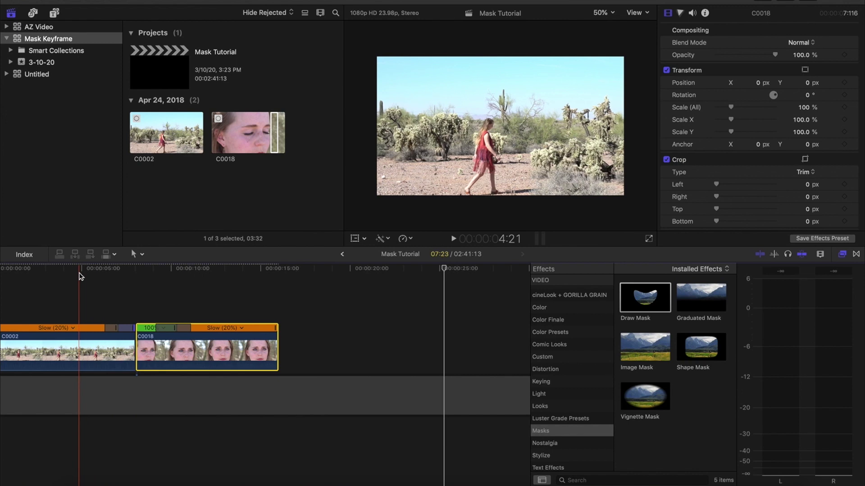
pyautogui.click(80, 274)
pyautogui.press('space')
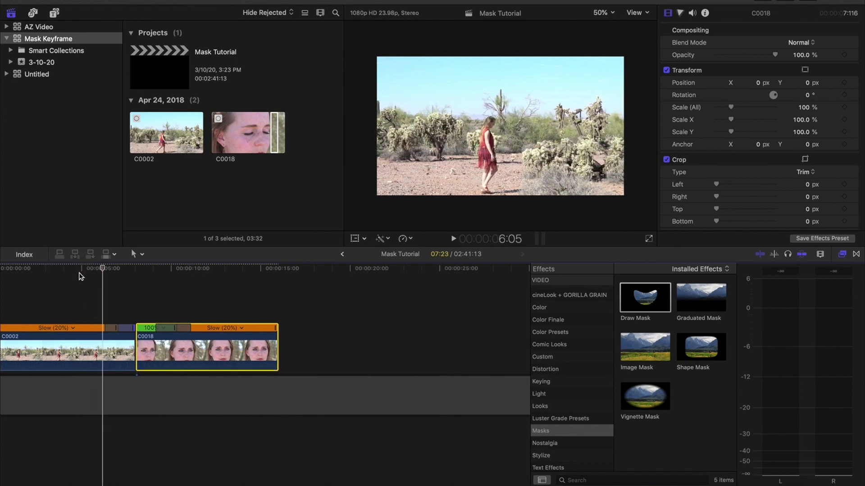
# - Find the frame where the cactus fills the view and connect C0018 beneath C0002 from about 7:16
pyautogui.press('super+equal')
pyautogui.press('super+equal')
pyautogui.press('super+equal')
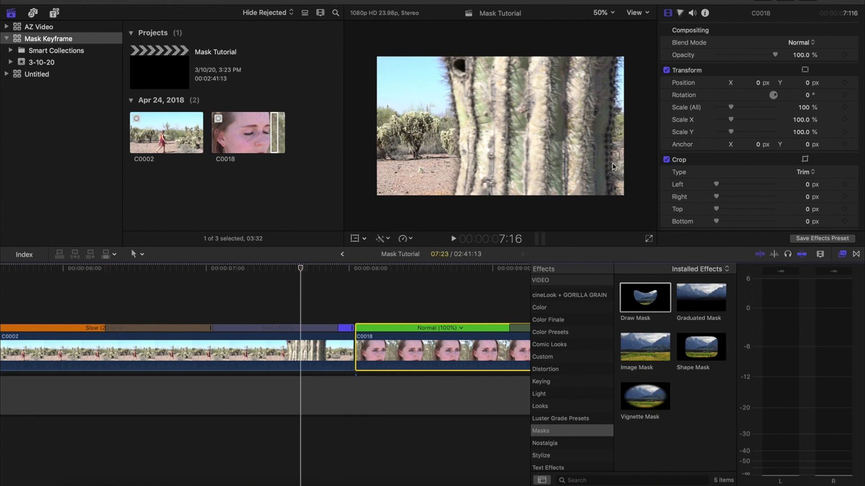
pyautogui.press('Left')
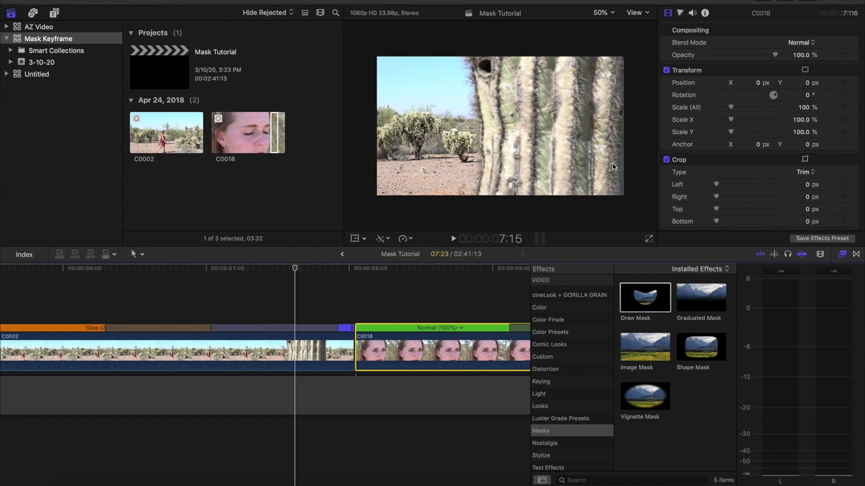
pyautogui.press('Right')
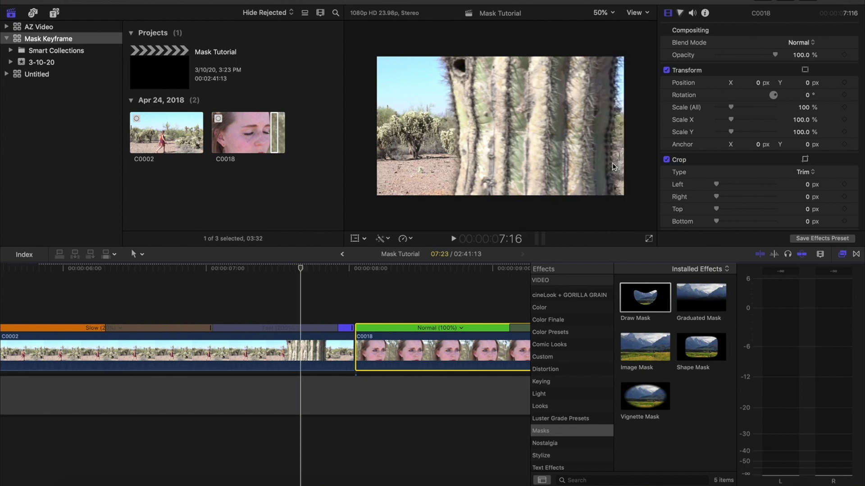
pyautogui.press('Left')
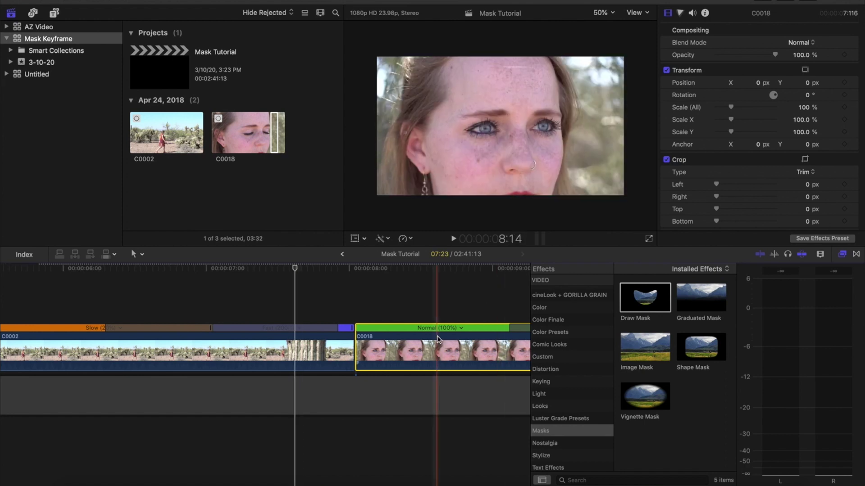
pyautogui.moveTo(439, 354); pyautogui.dragTo(360, 338)
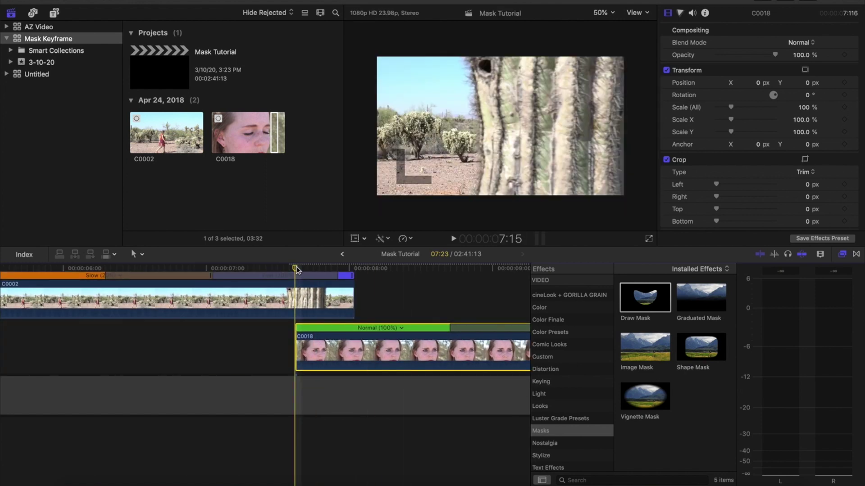
pyautogui.press('Right')
pyautogui.press('Right')
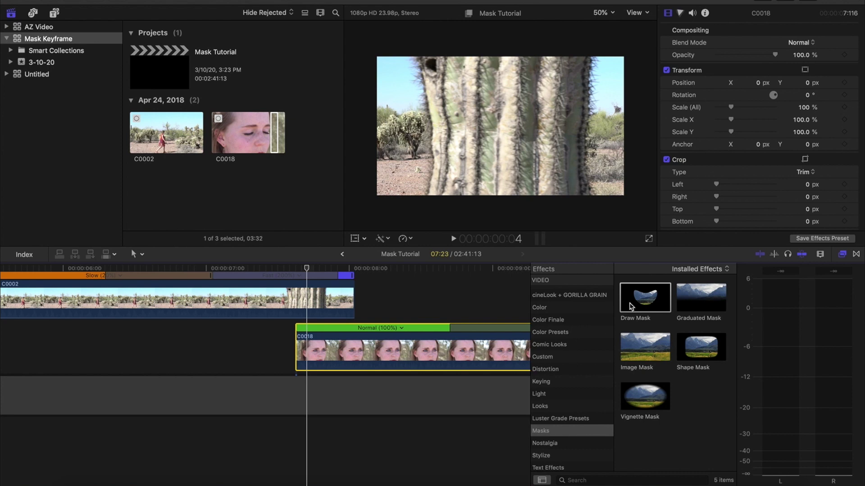
# - Drag the Draw Mask effect from the Masks category onto clip C0002
pyautogui.moveTo(630, 306); pyautogui.dragTo(331, 301)
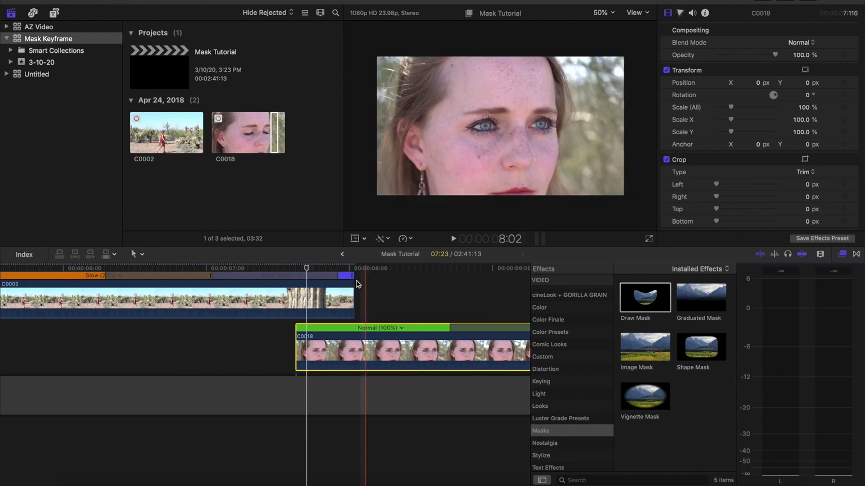
pyautogui.moveTo(322, 290)
pyautogui.mouseDown()
pyautogui.moveTo(279, 299)
pyautogui.moveTo(309, 299)
pyautogui.mouseUp()
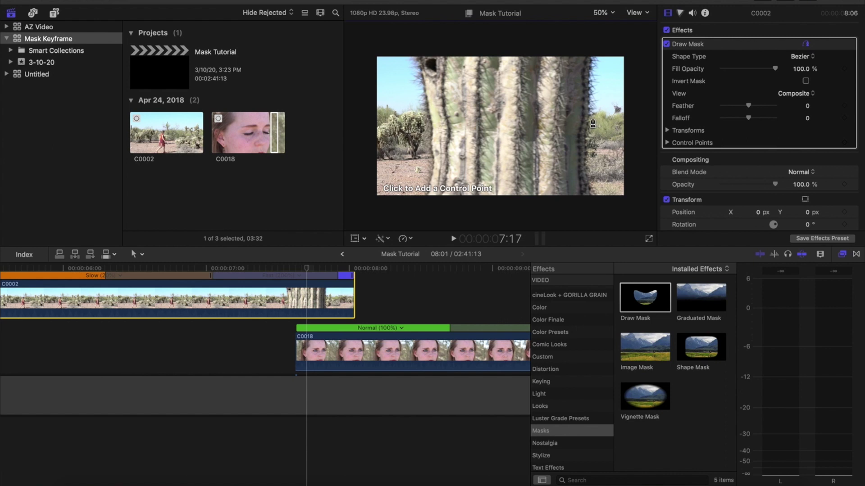
# - Place mask points down the cactus's right edge from above the frame to near its bottom
pyautogui.click(593, 38)
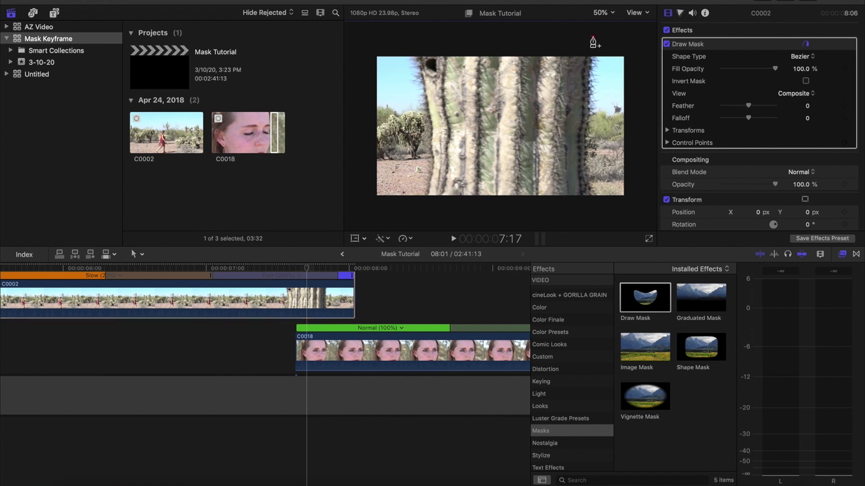
pyautogui.click(590, 70)
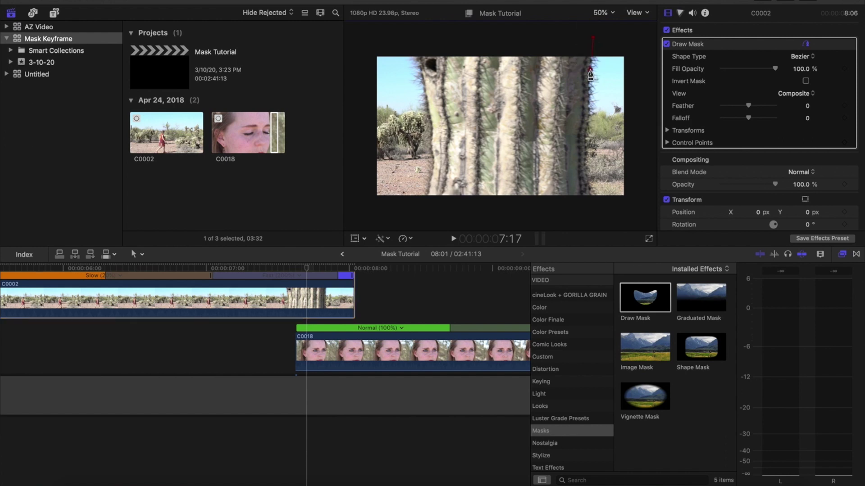
pyautogui.click(591, 99)
pyautogui.click(591, 111)
pyautogui.click(587, 126)
pyautogui.click(585, 138)
pyautogui.click(587, 153)
pyautogui.click(585, 165)
pyautogui.click(588, 189)
# - Add corners beyond the frame's right side, close the shape, and turn on Invert Mask
pyautogui.click(591, 204)
pyautogui.click(647, 210)
pyautogui.click(649, 36)
pyautogui.click(593, 38)
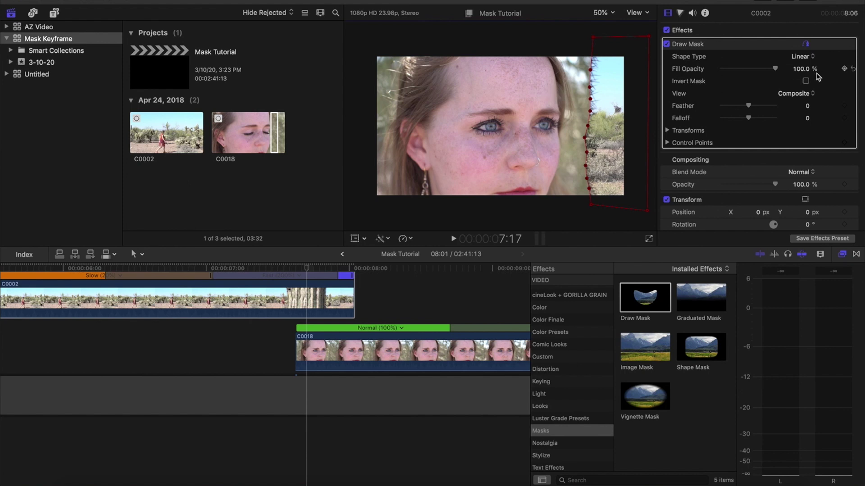
pyautogui.click(805, 82)
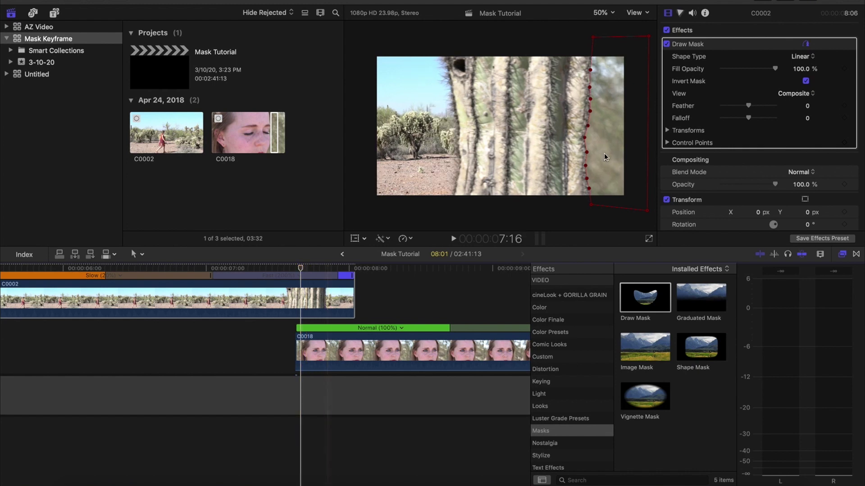
# - Drag the mask shape right beyond the picture's edge and step frames to check the result
pyautogui.moveTo(611, 138); pyautogui.dragTo(656, 140)
pyautogui.click(308, 253)
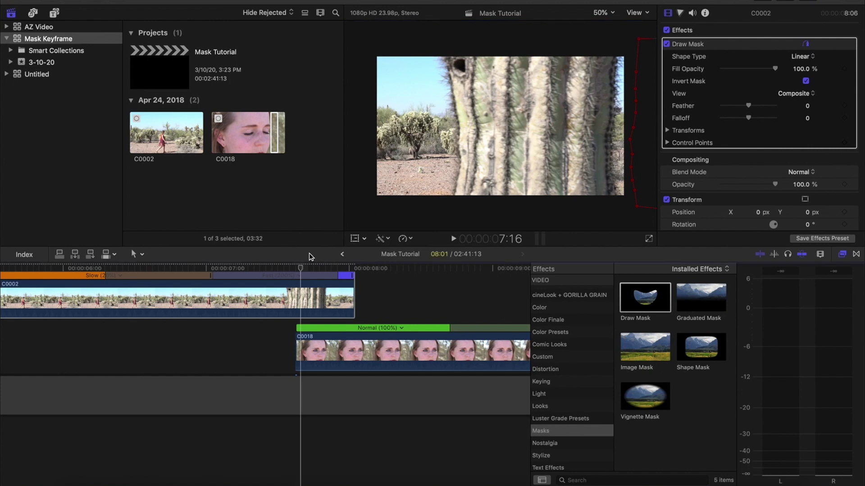
pyautogui.press('Left')
pyautogui.press('Right')
pyautogui.press('Left')
pyautogui.press('Right')
pyautogui.press('Left')
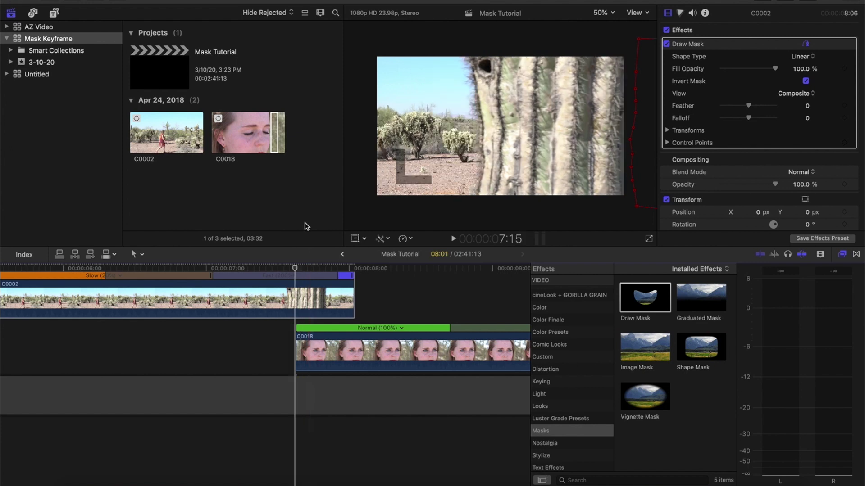
# - Keyframe the Draw Mask's Position and Control Points on C0002 at 7:15
pyautogui.click(318, 295)
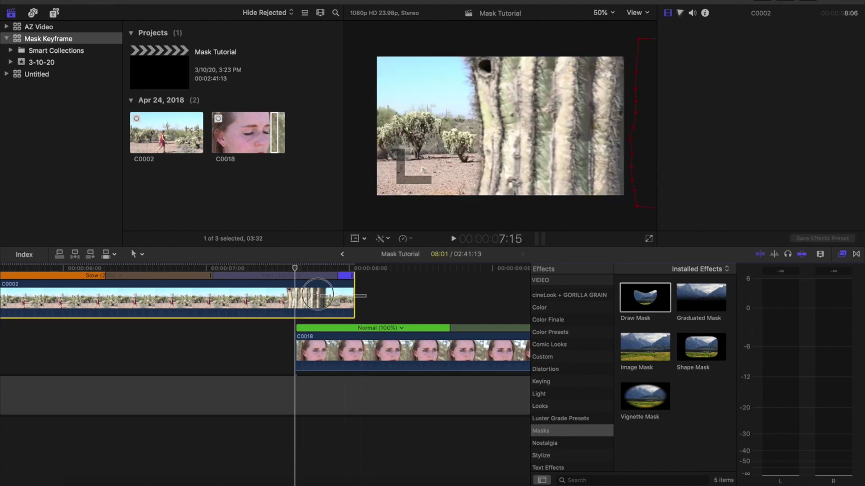
pyautogui.moveTo(317, 295); pyautogui.dragTo(302, 296)
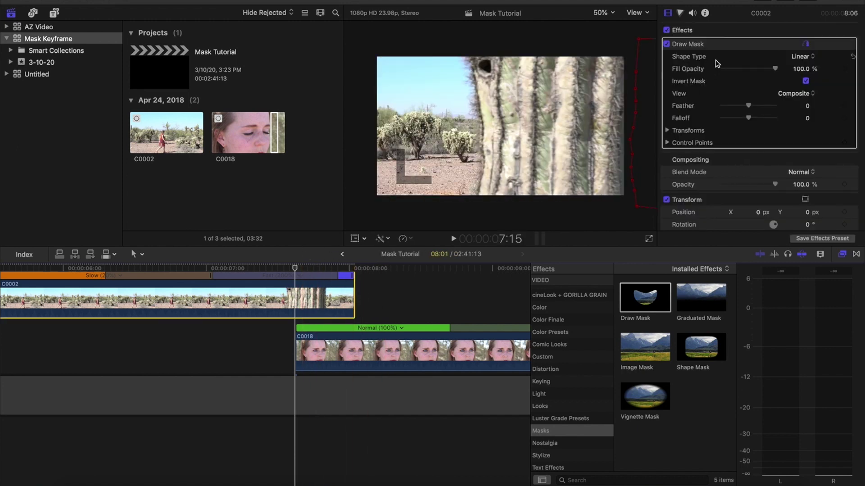
pyautogui.click(667, 130)
pyautogui.click(667, 180)
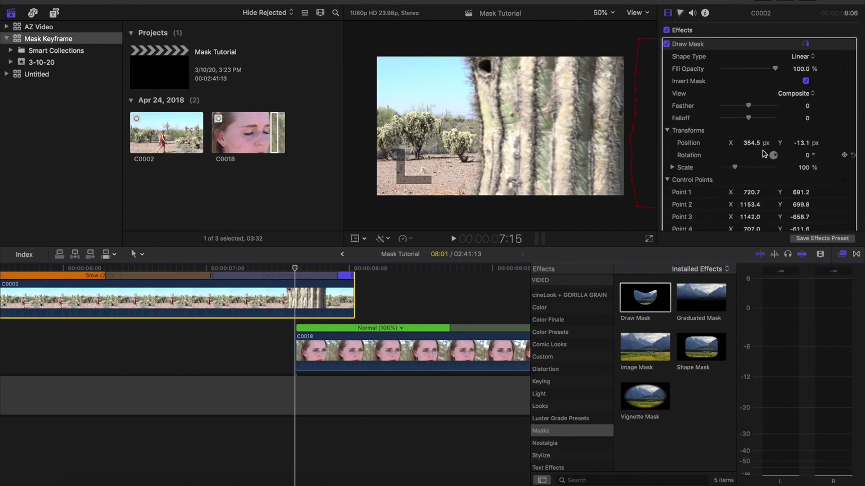
pyautogui.scroll(-3, 726, 155)
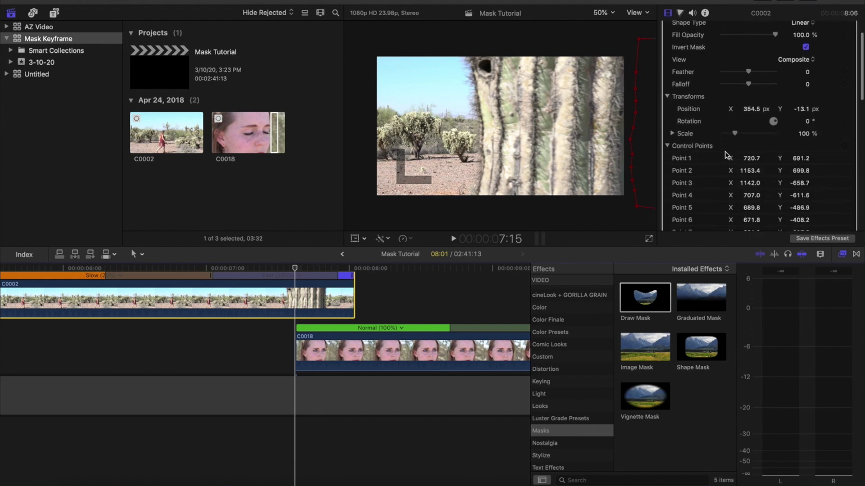
pyautogui.click(845, 110)
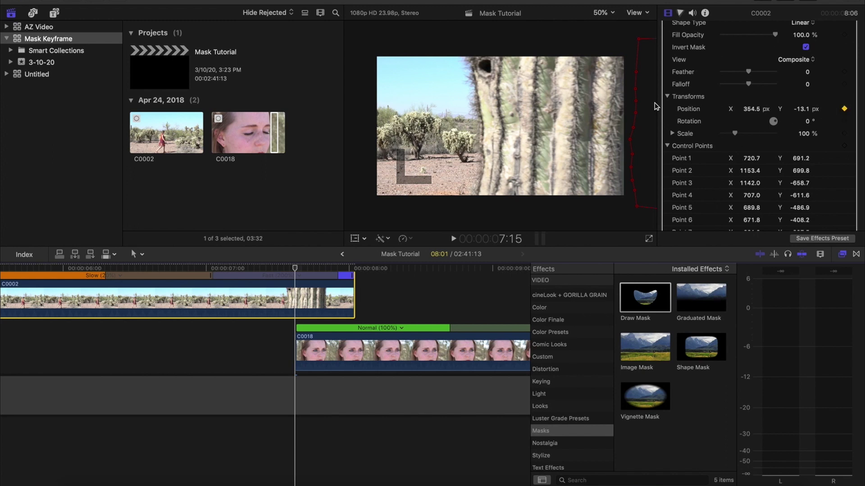
pyautogui.moveTo(841, 151)
pyautogui.click(844, 147)
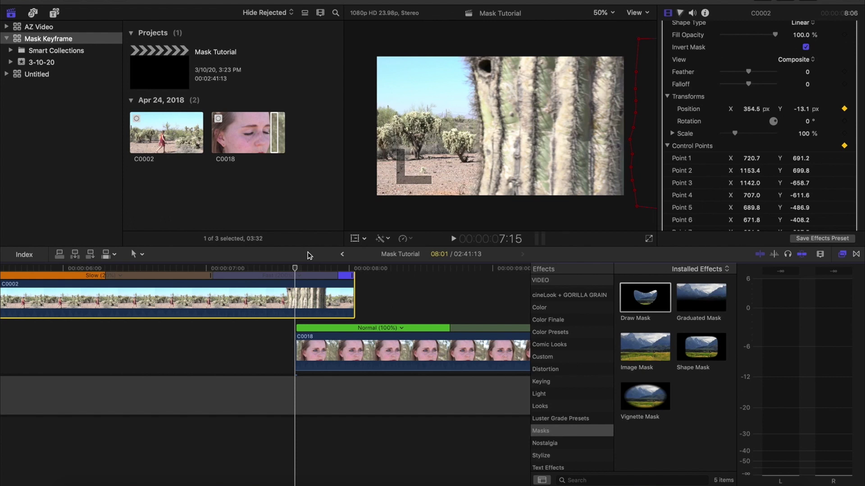
# - Over the first frames, keyframe the mask shifting left with the cactus, its right points pulled past the edge
pyautogui.press('Right')
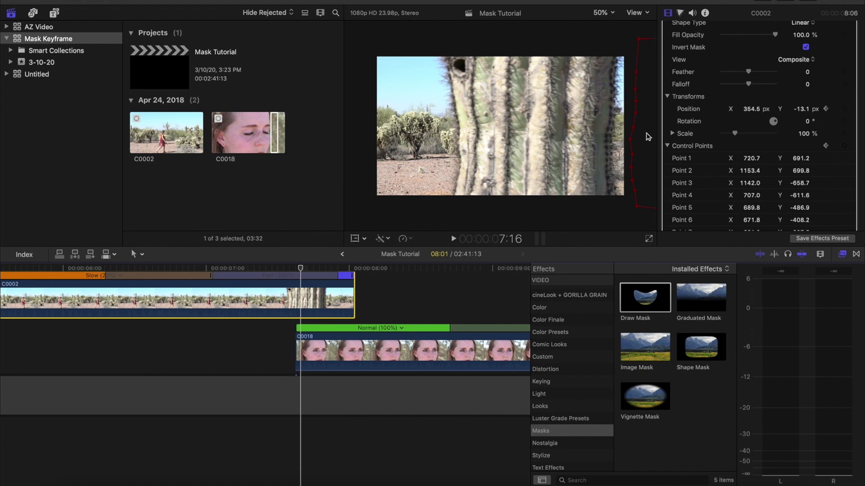
pyautogui.moveTo(647, 137); pyautogui.dragTo(627, 136)
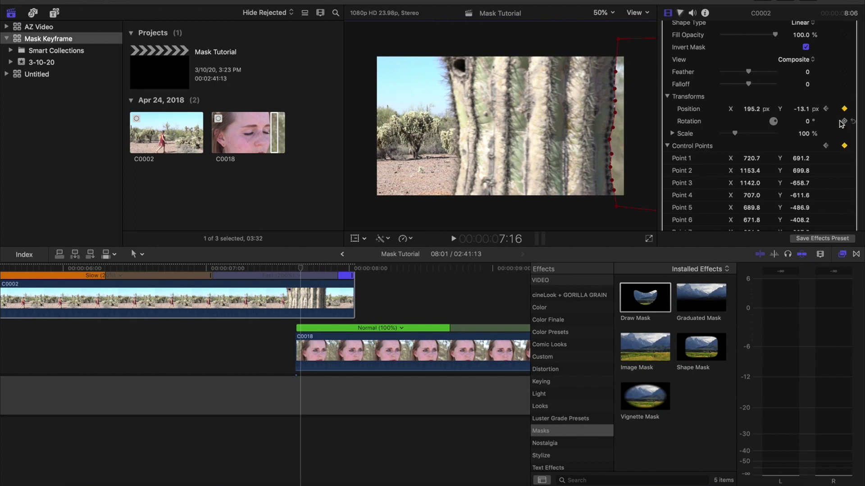
pyautogui.click(844, 146)
pyautogui.press('Right')
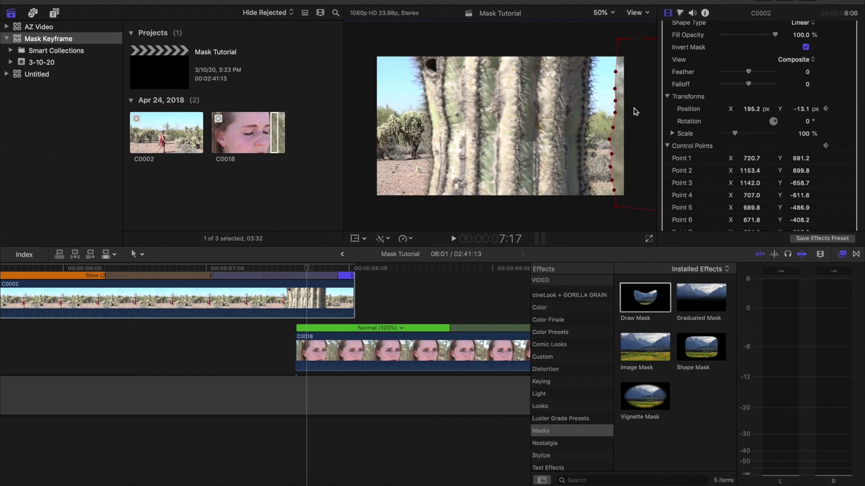
pyautogui.moveTo(636, 112); pyautogui.dragTo(583, 112)
pyautogui.press('Right')
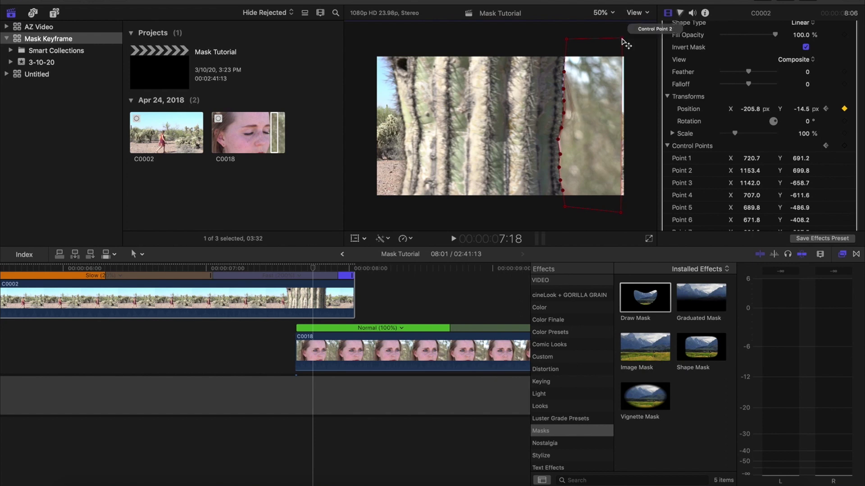
pyautogui.moveTo(623, 39); pyautogui.dragTo(656, 33)
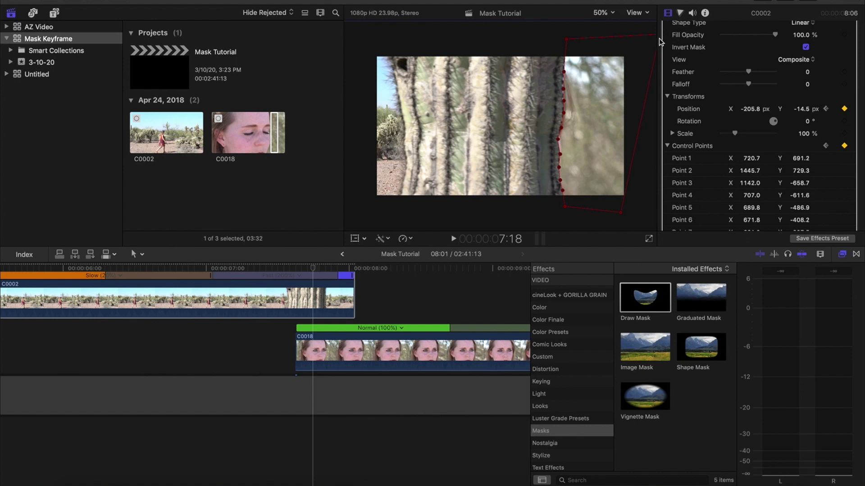
pyautogui.moveTo(622, 214); pyautogui.dragTo(665, 219)
# - Keep stepping frames, sliding the mask further left until the face fills the frame by 7:22
pyautogui.press('Right')
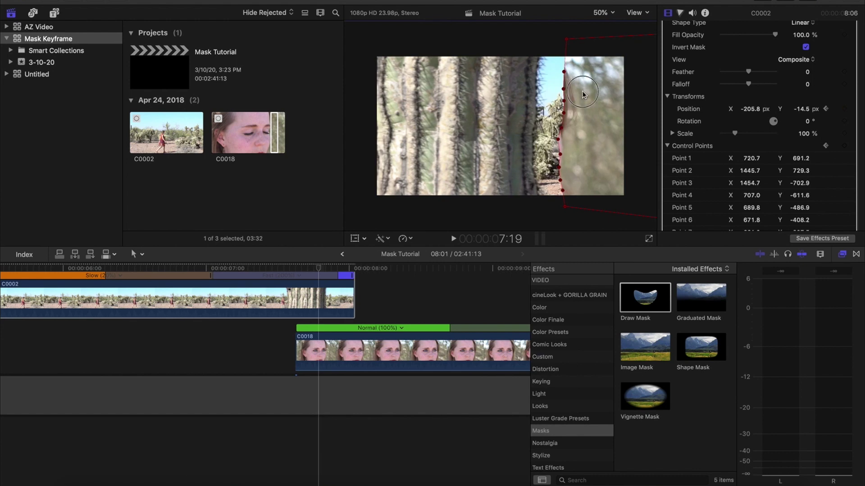
pyautogui.moveTo(583, 94); pyautogui.dragTo(522, 94)
pyautogui.press('Right')
pyautogui.moveTo(634, 33); pyautogui.dragTo(667, 33)
pyautogui.press('Right')
pyautogui.press('Right')
pyautogui.moveTo(534, 120); pyautogui.dragTo(453, 121)
pyautogui.press('Right')
pyautogui.press('Right')
pyautogui.click(396, 269)
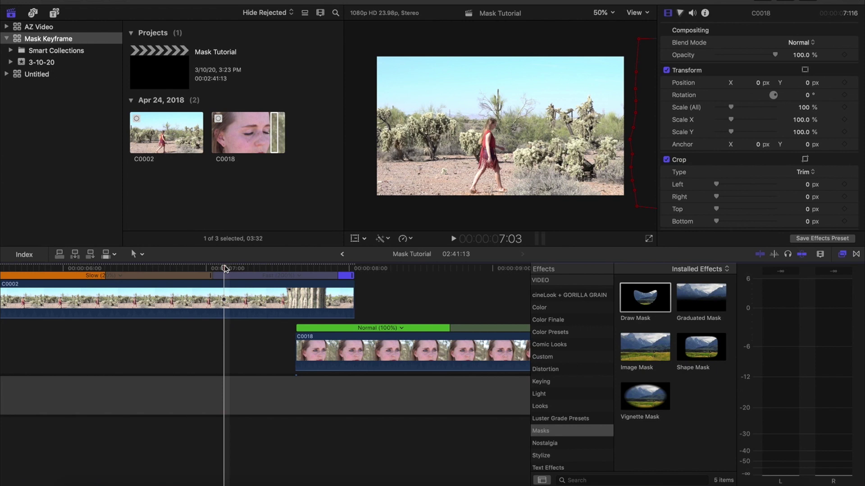
pyautogui.hotkey('alt', ';')
pyautogui.press('Right')
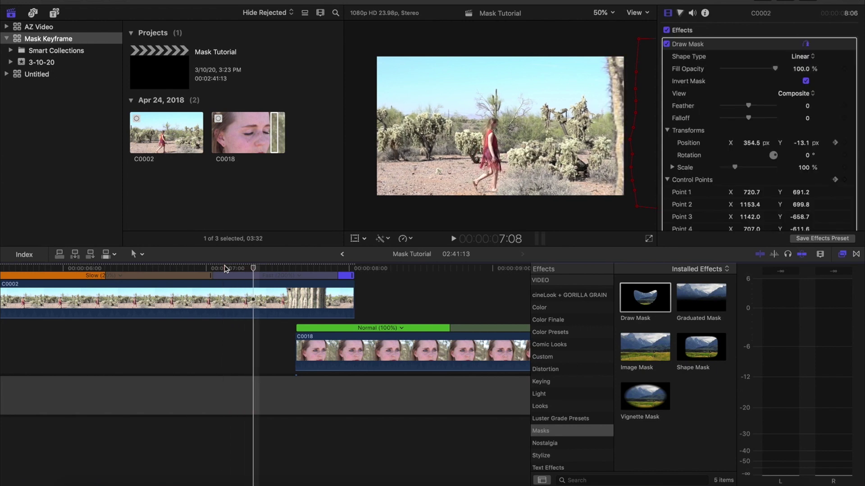
pyautogui.press('Right')
pyautogui.press('Right')
pyautogui.press('Right')
pyautogui.press('Right')
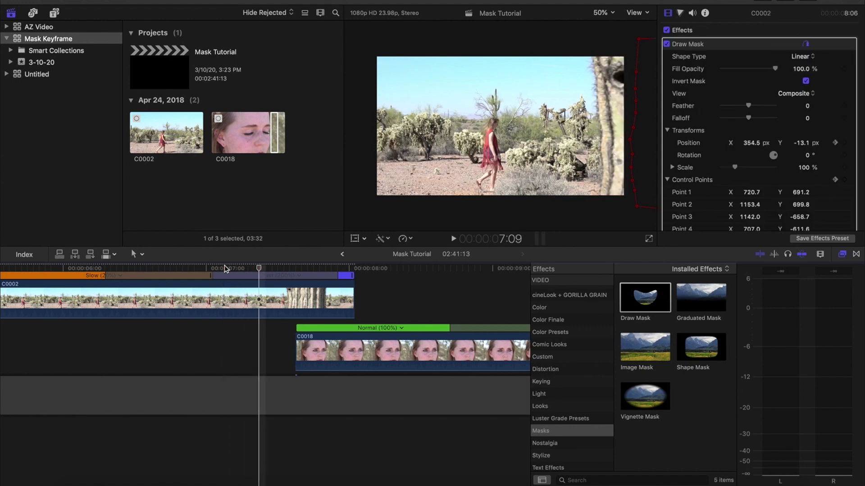
pyautogui.press('Right')
pyautogui.press('Right')
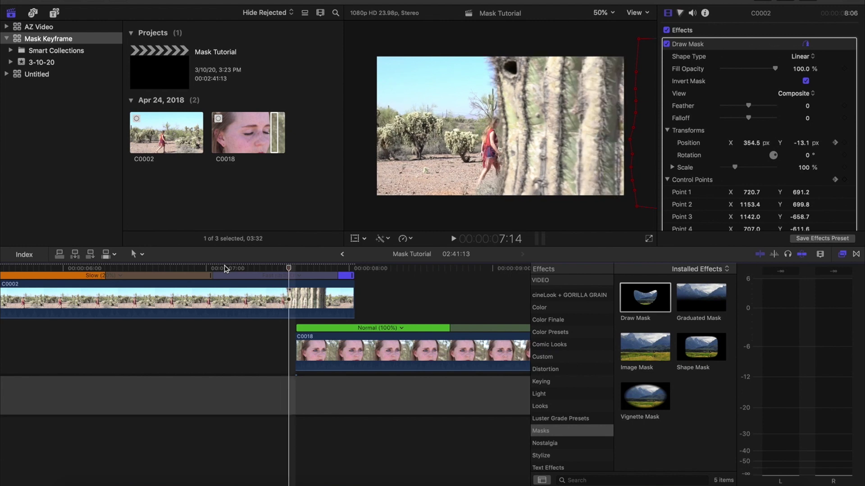
pyautogui.click(255, 291)
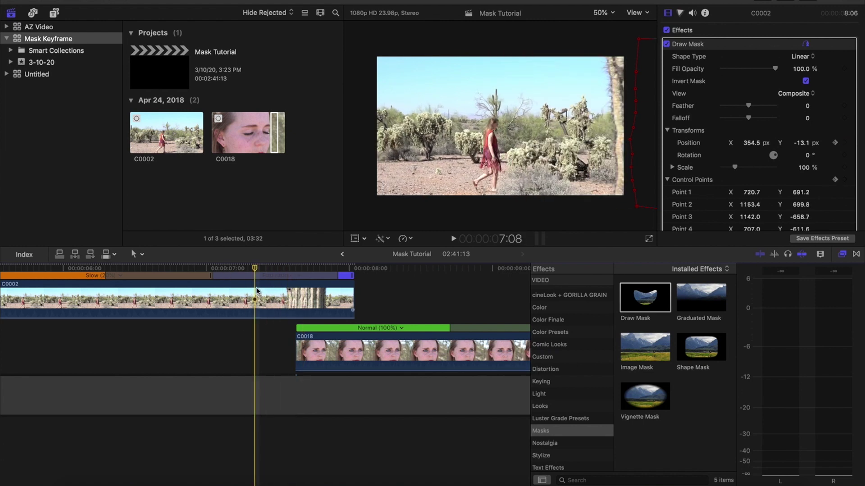
pyautogui.press('Right')
pyautogui.press('Right')
pyautogui.press('Right')
pyautogui.press('Right')
pyautogui.press('Right')
pyautogui.press('Right')
pyautogui.press('Right')
pyautogui.press('Right')
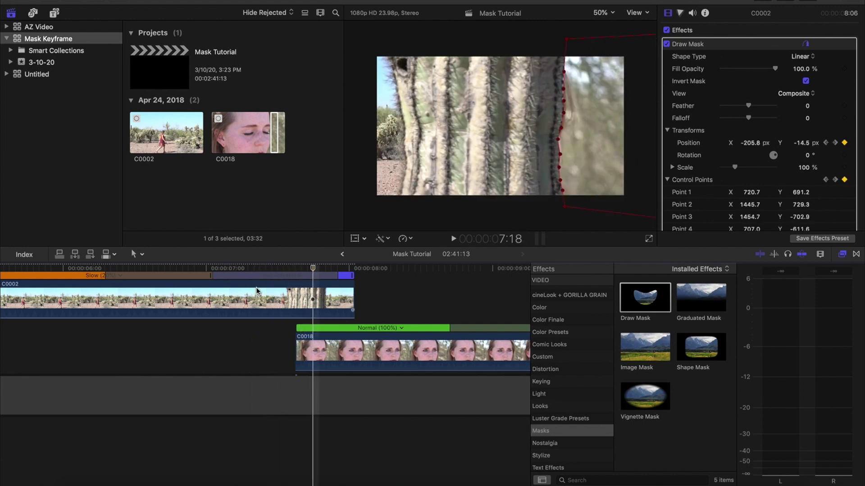
pyautogui.press('space')
pyautogui.click(257, 290)
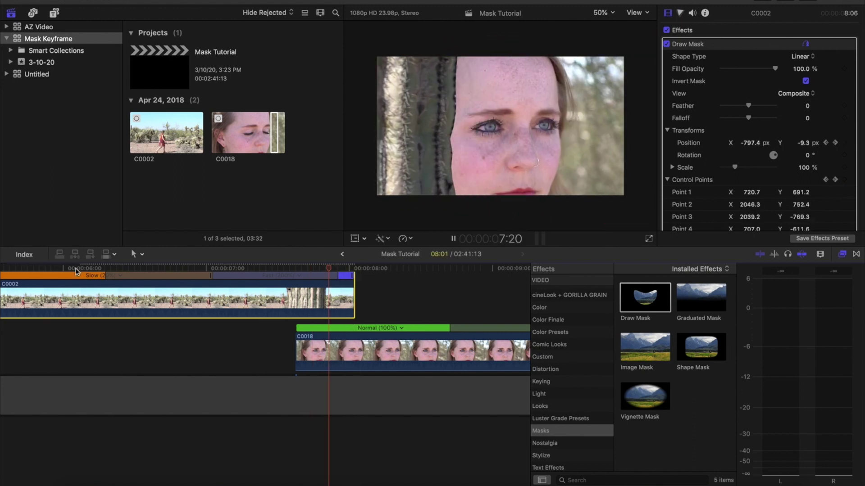
pyautogui.press('space')
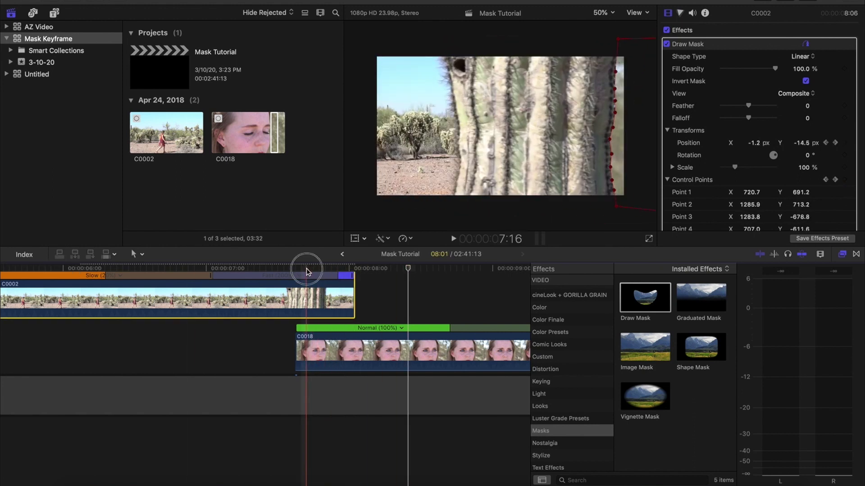
pyautogui.click(306, 271)
# - Soften C0002's cactus-edge draw mask to Feather 56.0 and Falloff 30.0, checked at a mid-wipe frame
pyautogui.moveTo(306, 271); pyautogui.dragTo(325, 271)
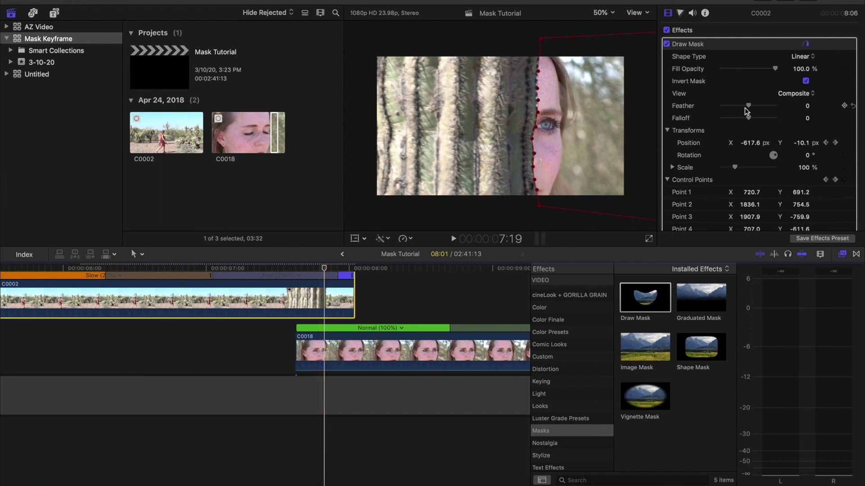
pyautogui.moveTo(748, 107)
pyautogui.mouseDown()
pyautogui.moveTo(778, 110)
pyautogui.moveTo(714, 111)
pyautogui.moveTo(772, 120)
pyautogui.moveTo(742, 125)
pyautogui.moveTo(759, 126)
pyautogui.moveTo(764, 109)
pyautogui.mouseUp()
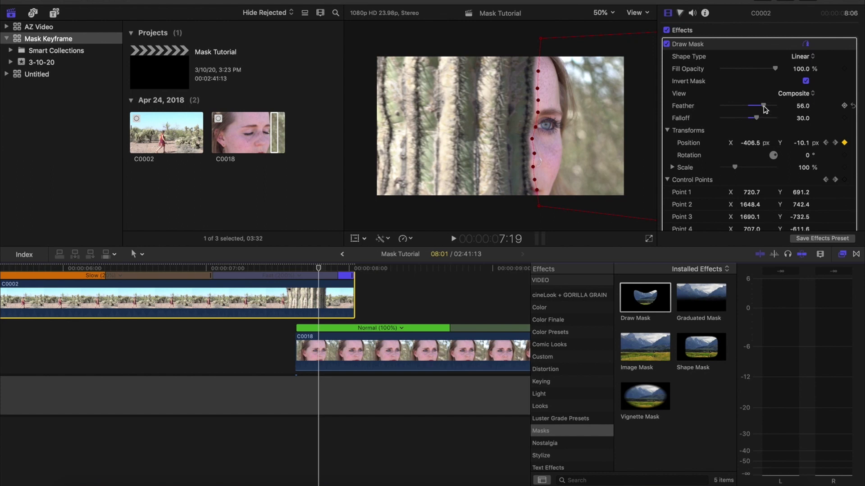
pyautogui.click(288, 269)
# - Step through and play back the feathered cactus wipe to review the transition
pyautogui.press('Right')
pyautogui.press('Right')
pyautogui.press('Right')
pyautogui.press('Right')
pyautogui.press('Right')
pyautogui.press('Right')
pyautogui.press('Right')
pyautogui.press('Right')
pyautogui.press('Right')
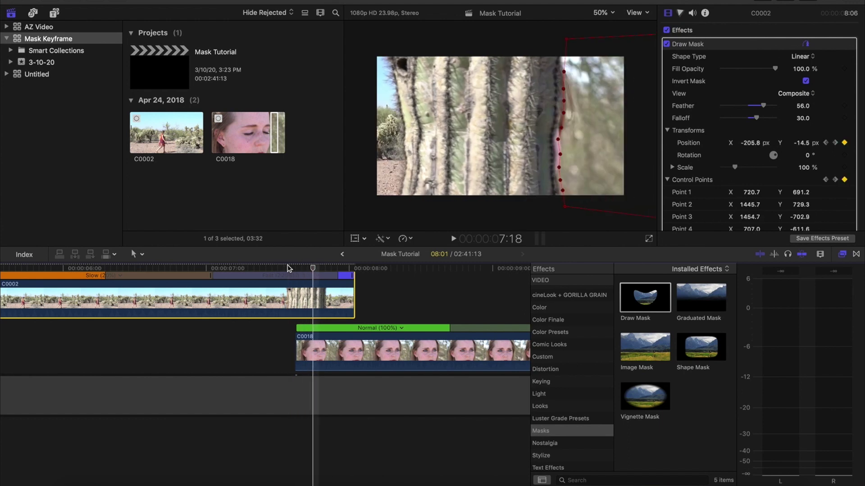
pyautogui.press('Right')
pyautogui.press('Right')
pyautogui.press('Right')
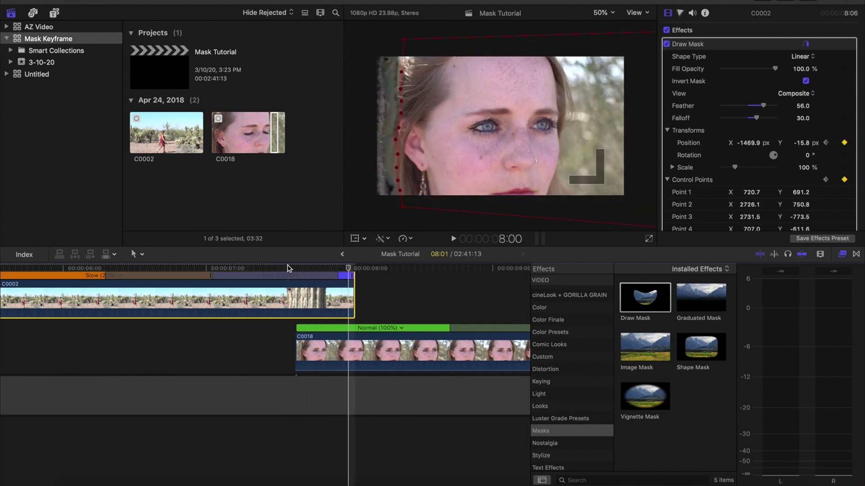
pyautogui.click(92, 269)
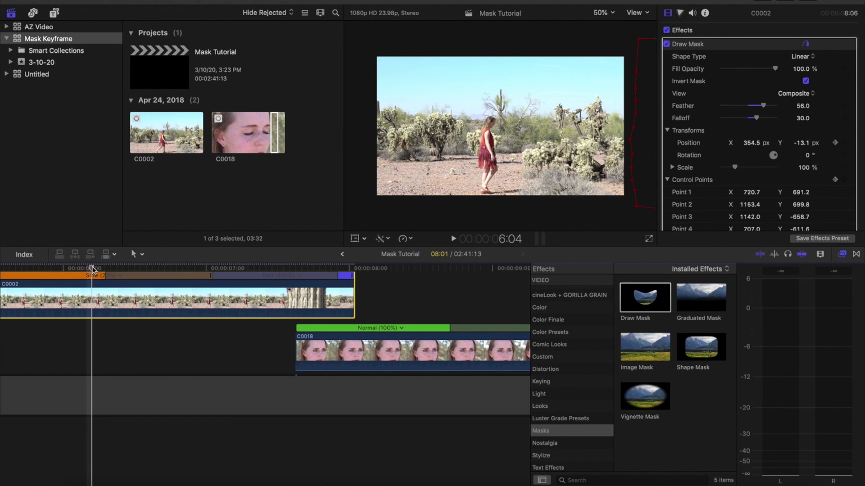
pyautogui.press('space')
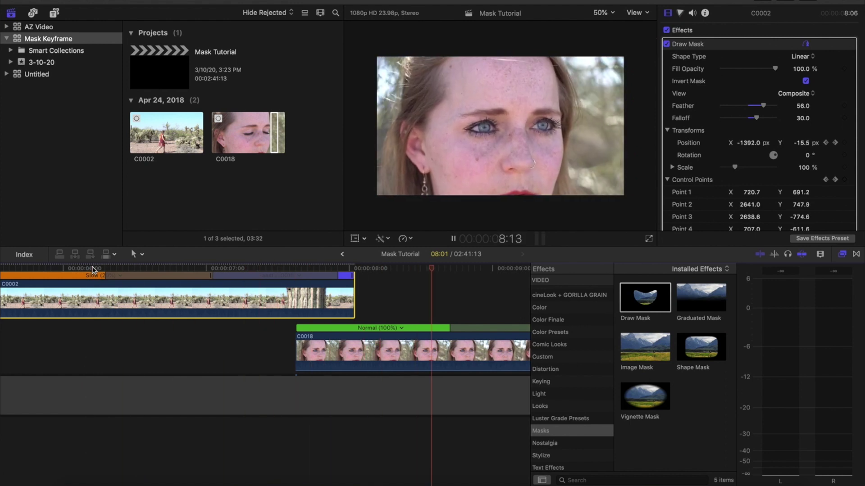
pyautogui.press('space')
pyautogui.click(36, 304)
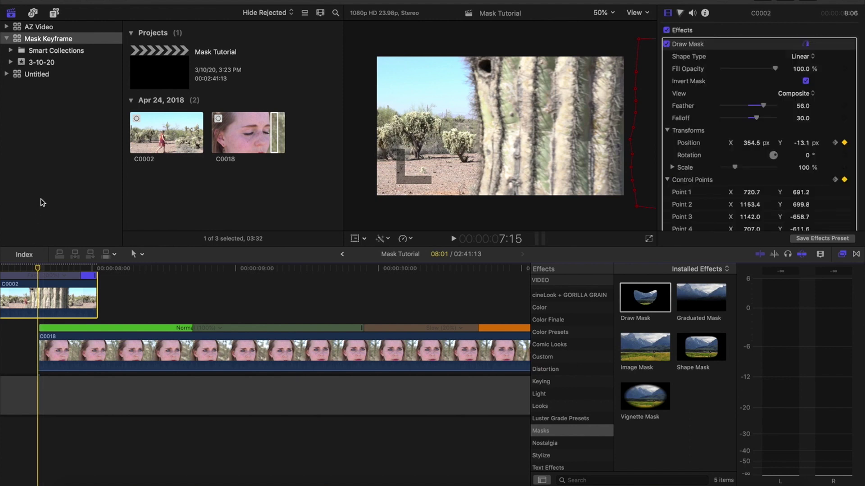
# - Trim C0018's start, slide it earlier to line up with the wipe, and replay it
pyautogui.moveTo(39, 347); pyautogui.dragTo(264, 348)
pyautogui.moveTo(328, 361); pyautogui.dragTo(105, 363)
pyautogui.click(20, 268)
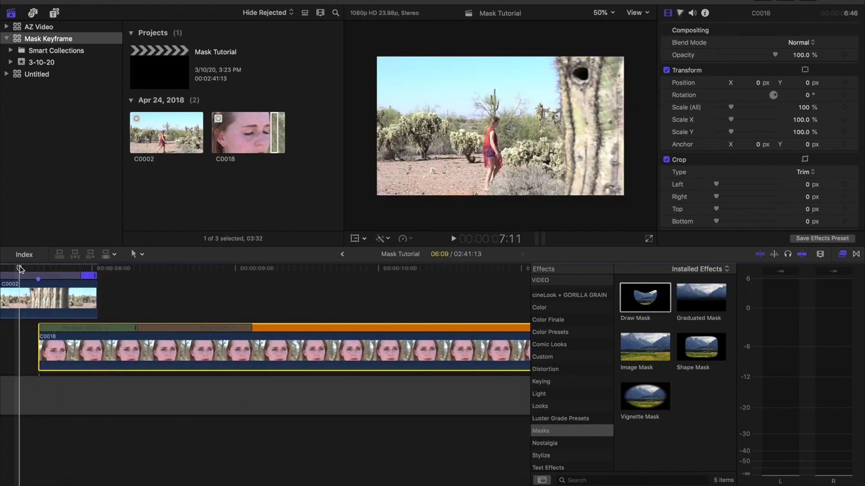
pyautogui.press('space')
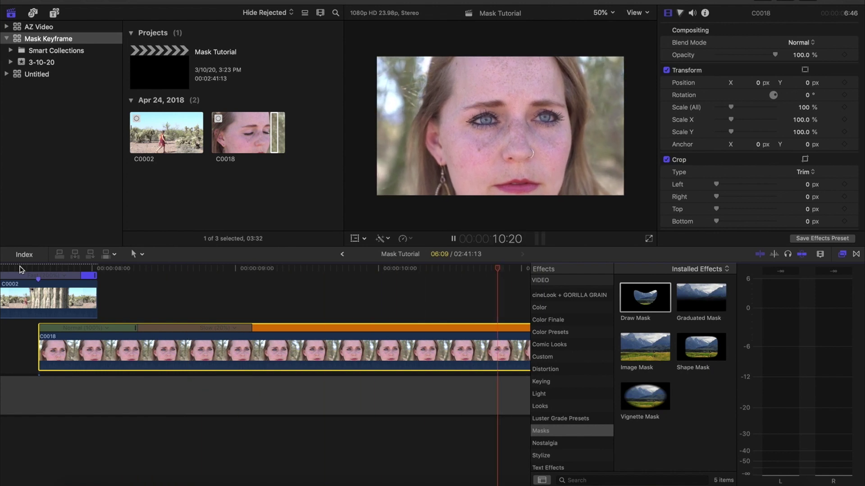
pyautogui.press('space')
pyautogui.hscroll(-5, 126, 281)
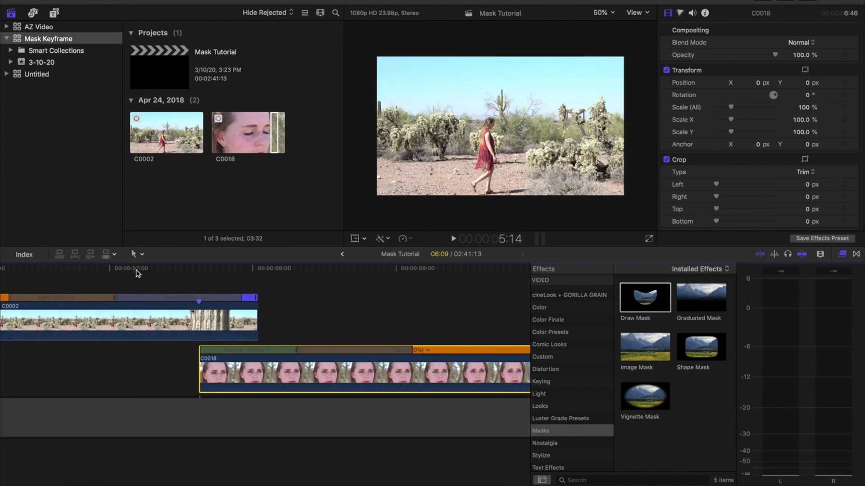